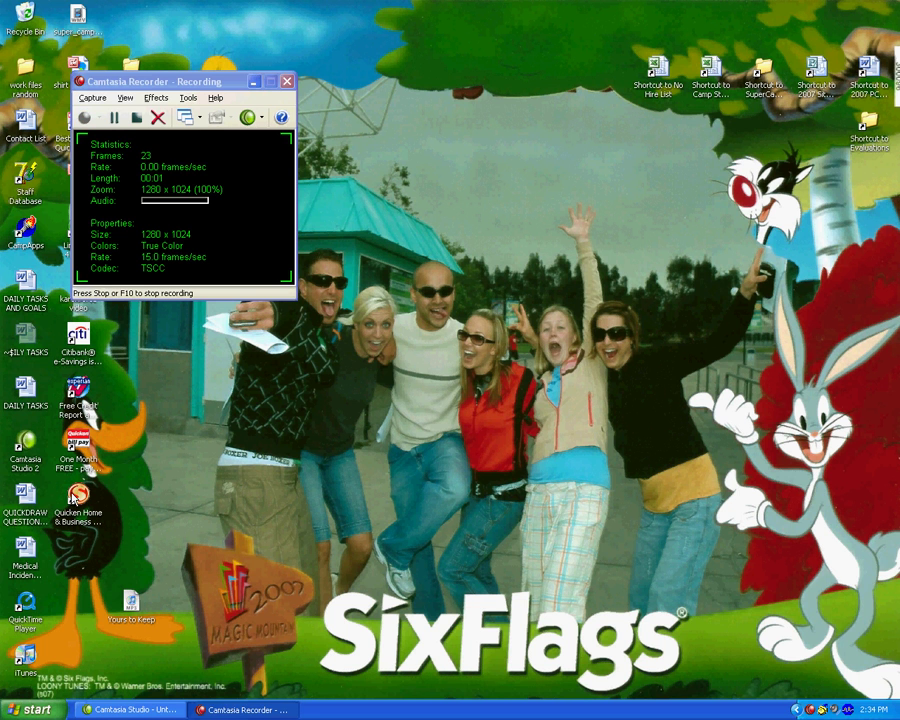
Launch Quicken 2007 Home & Business from its desktop icon to reach the Student Invoices register
click(77, 498)
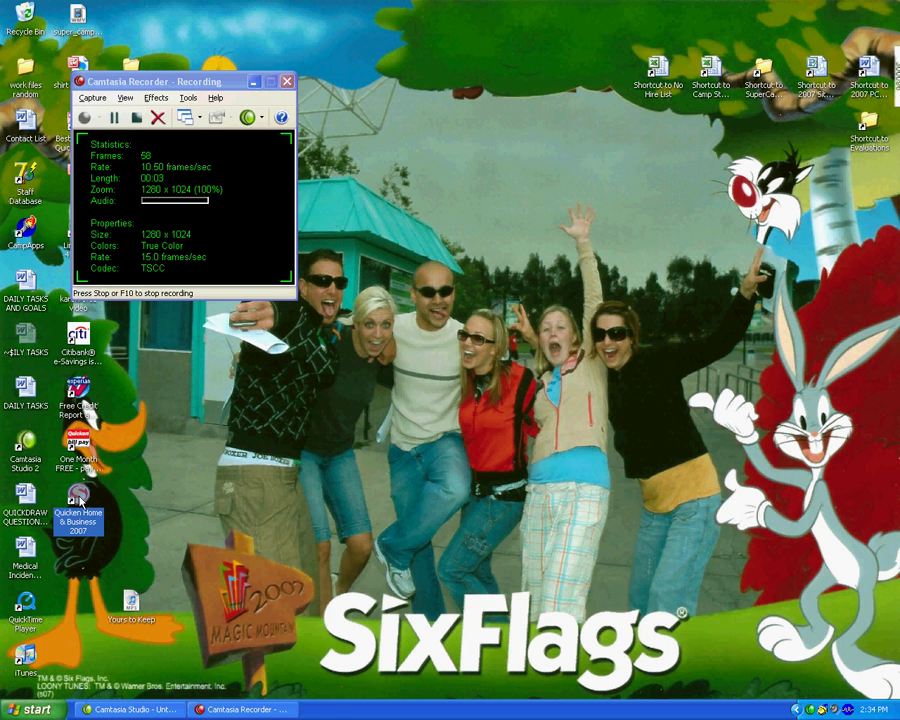
double_click(77, 498)
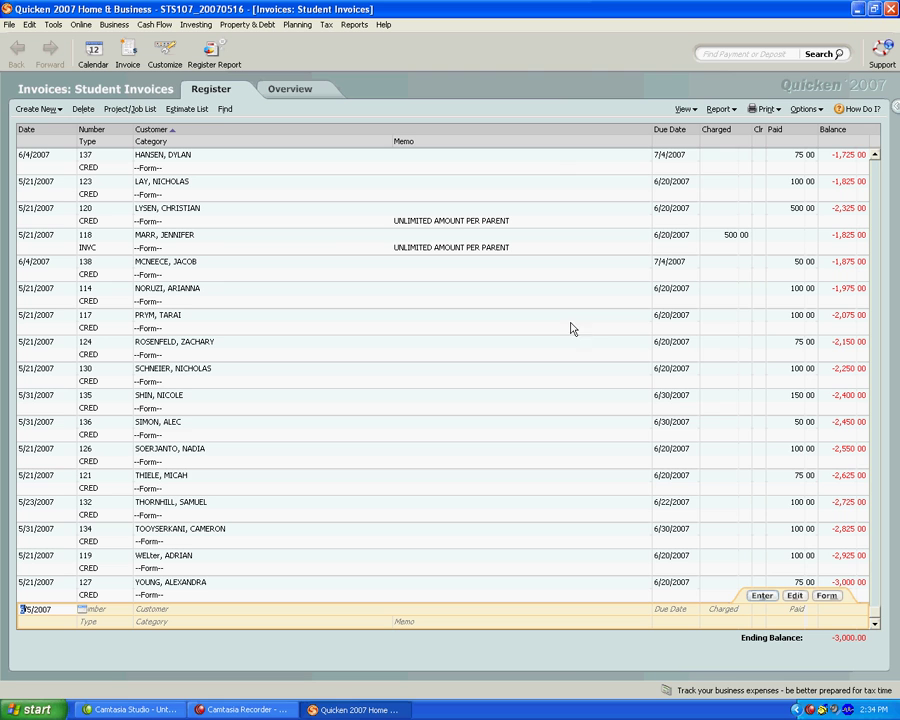
Add item B800 (8 Keys of Excellence, -13.95) as line 2 of credit 117 and save
click(809, 318)
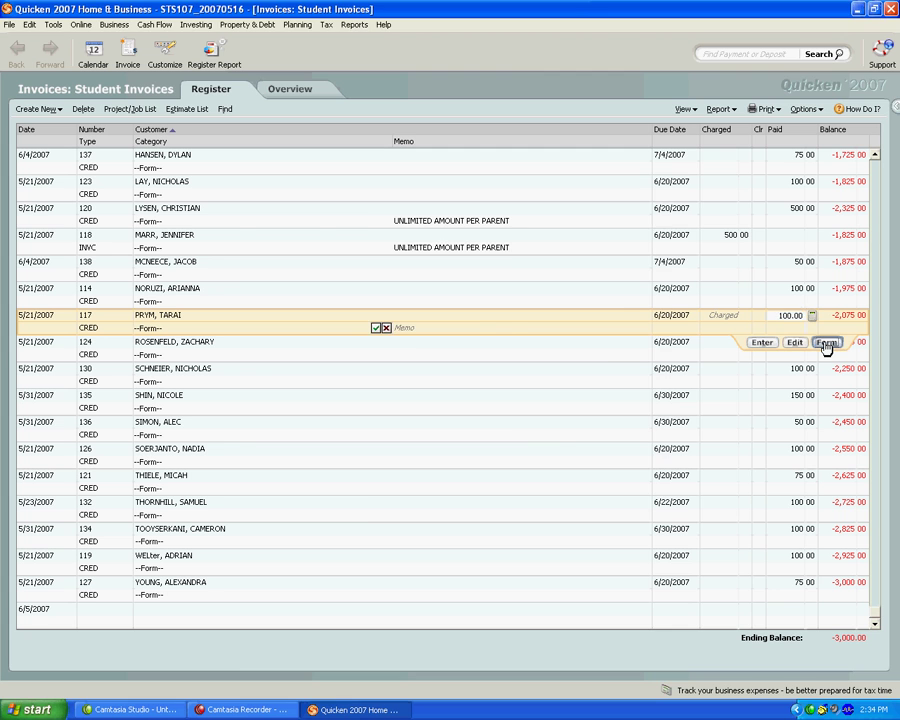
click(826, 342)
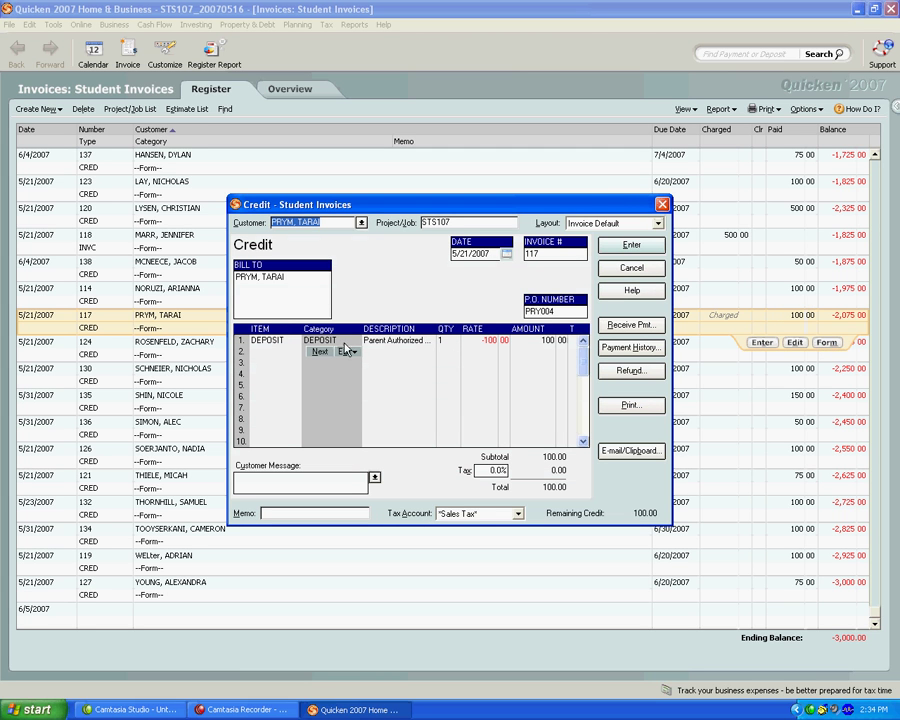
click(311, 352)
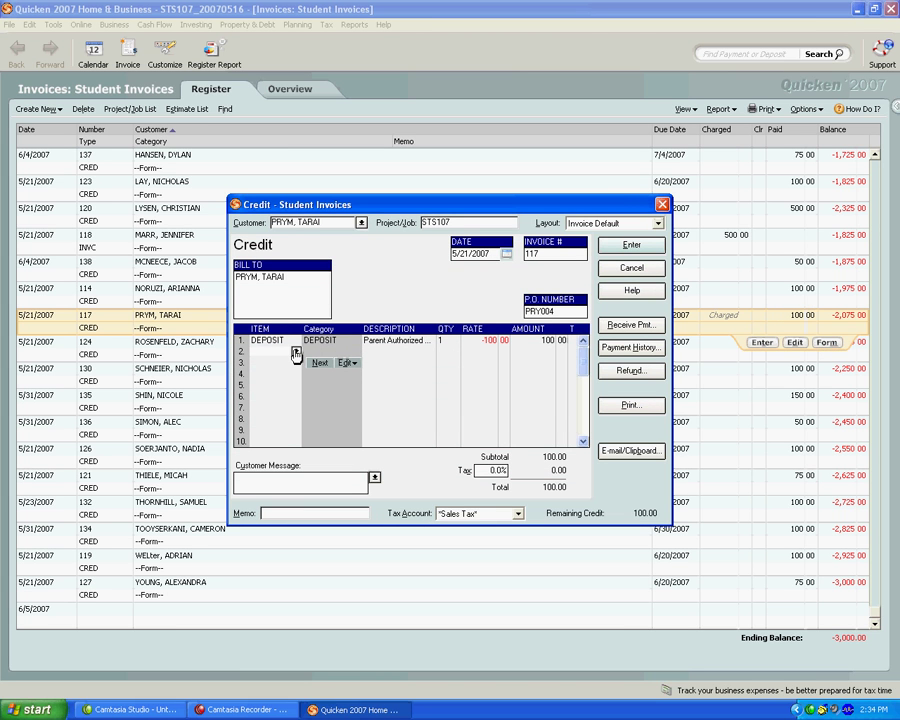
click(296, 352)
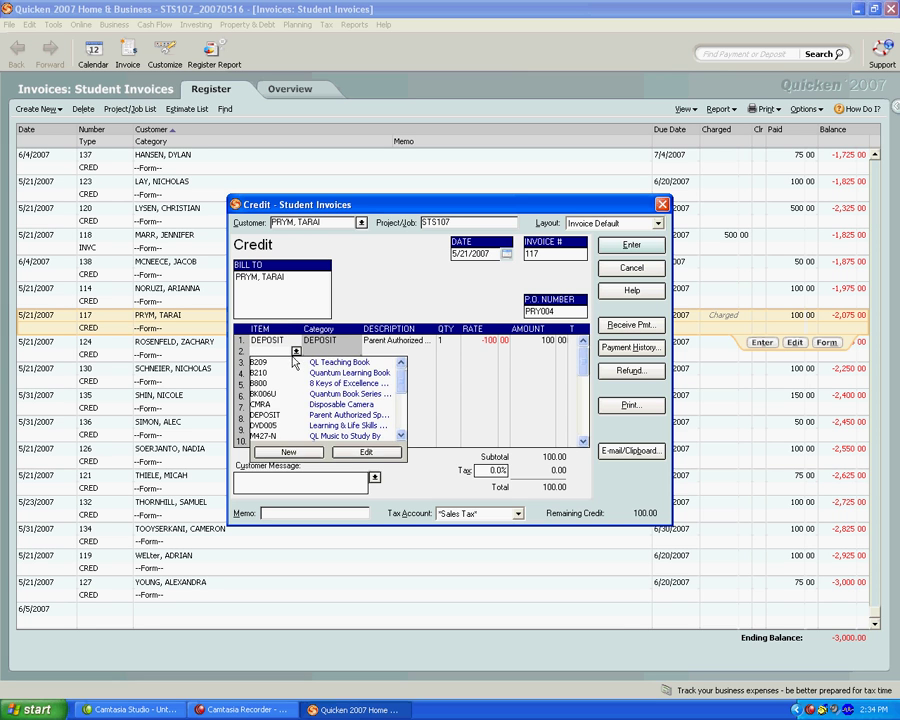
click(268, 384)
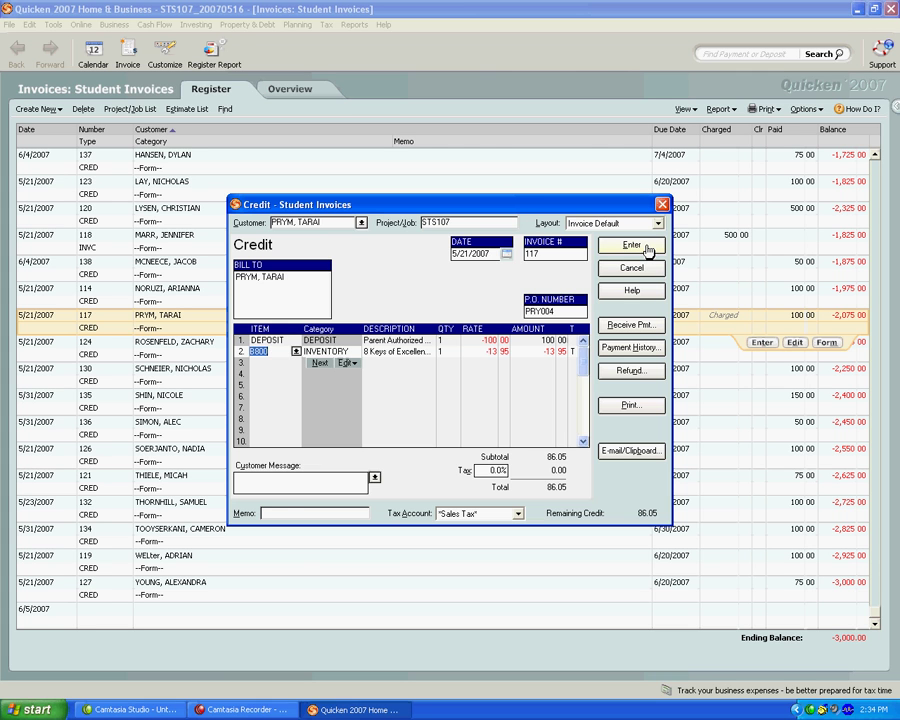
click(647, 250)
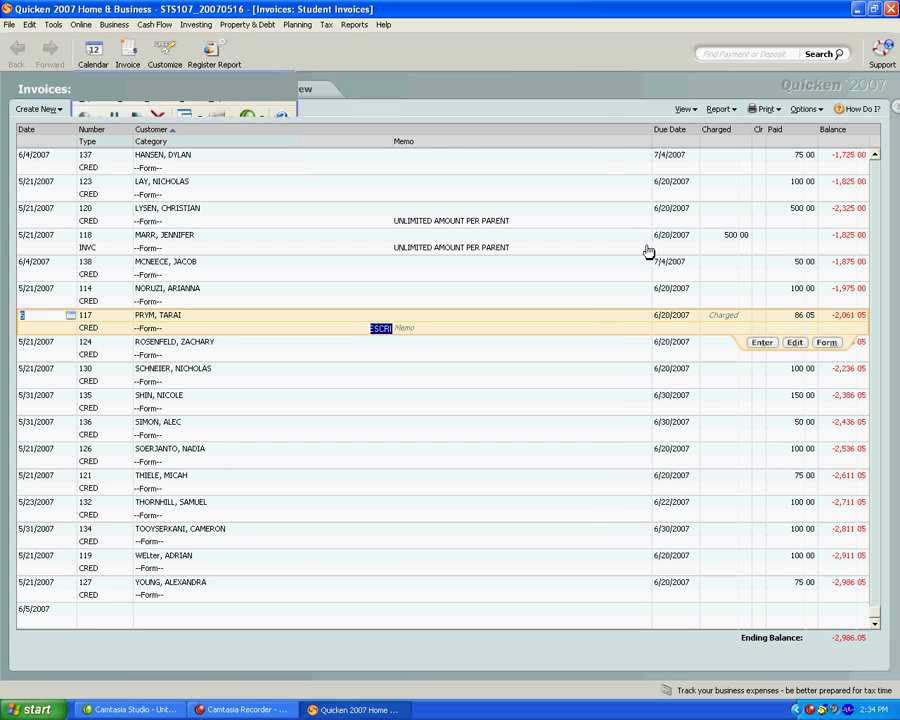
Delete the B800 line from credit 117's form and save it back at 100.00
click(828, 344)
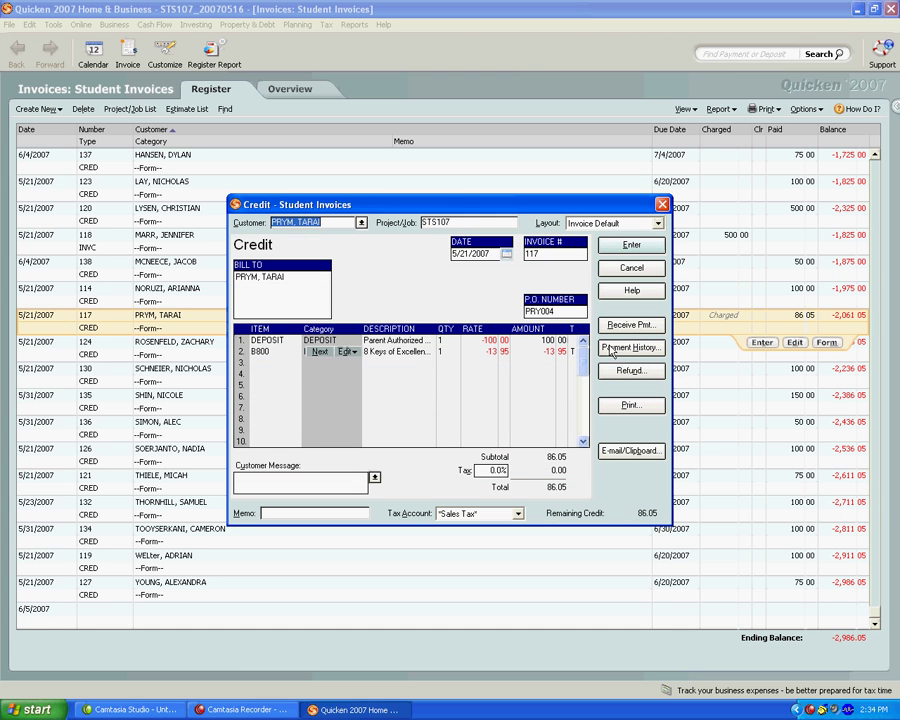
click(261, 353)
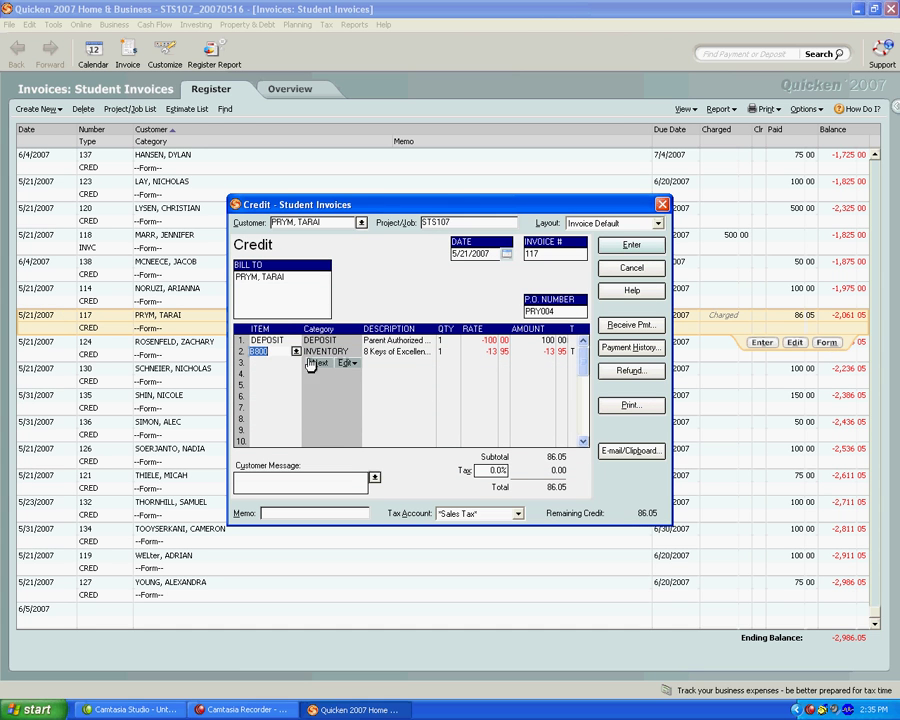
click(346, 363)
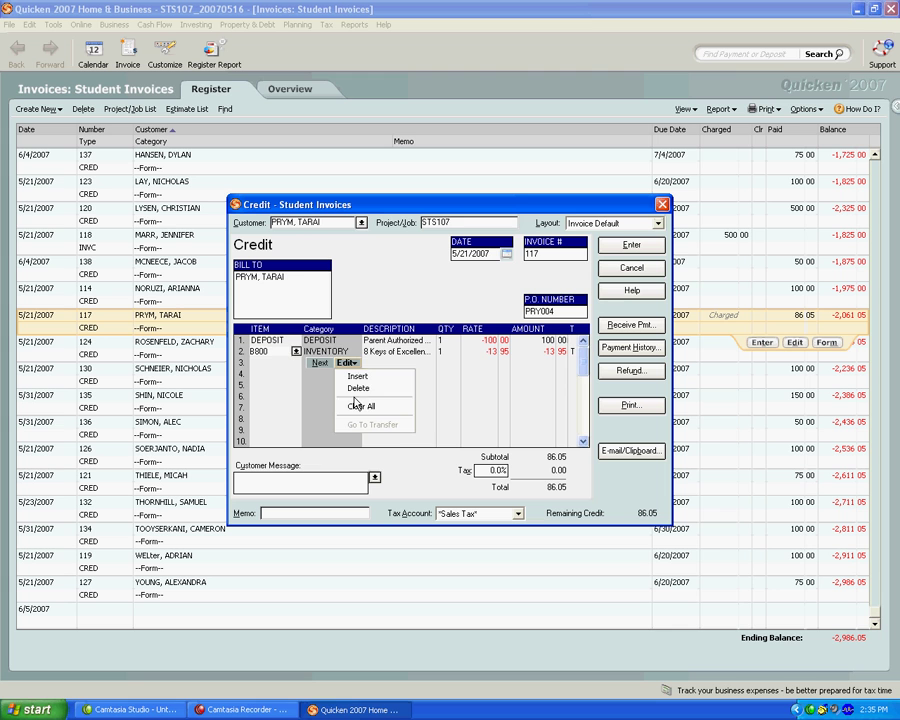
click(356, 389)
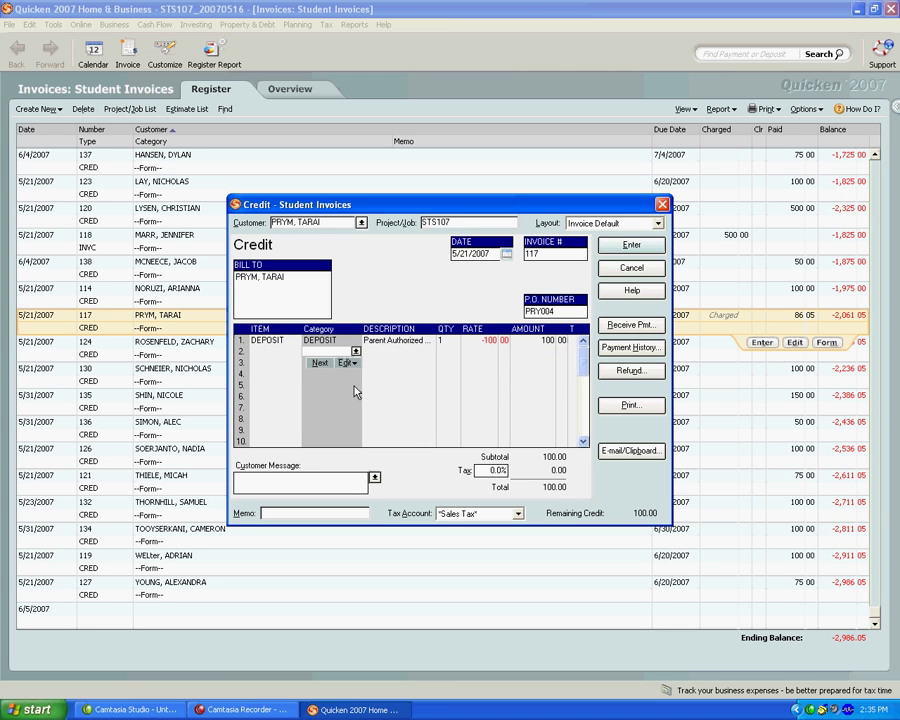
click(632, 246)
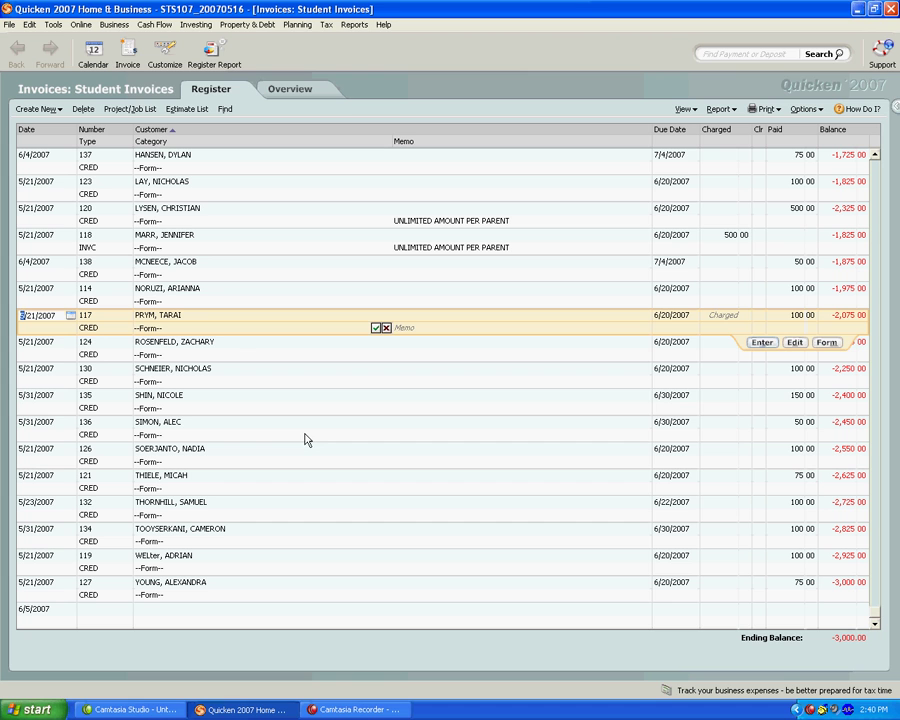
Create invoice 142 for the camper customer, entering Project/Job STS107
click(124, 62)
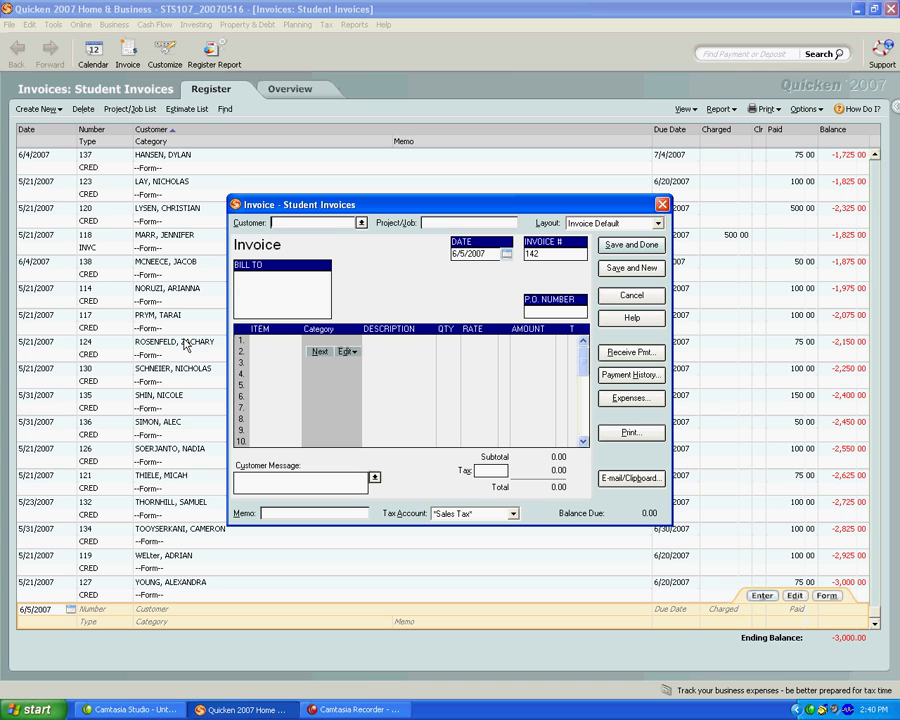
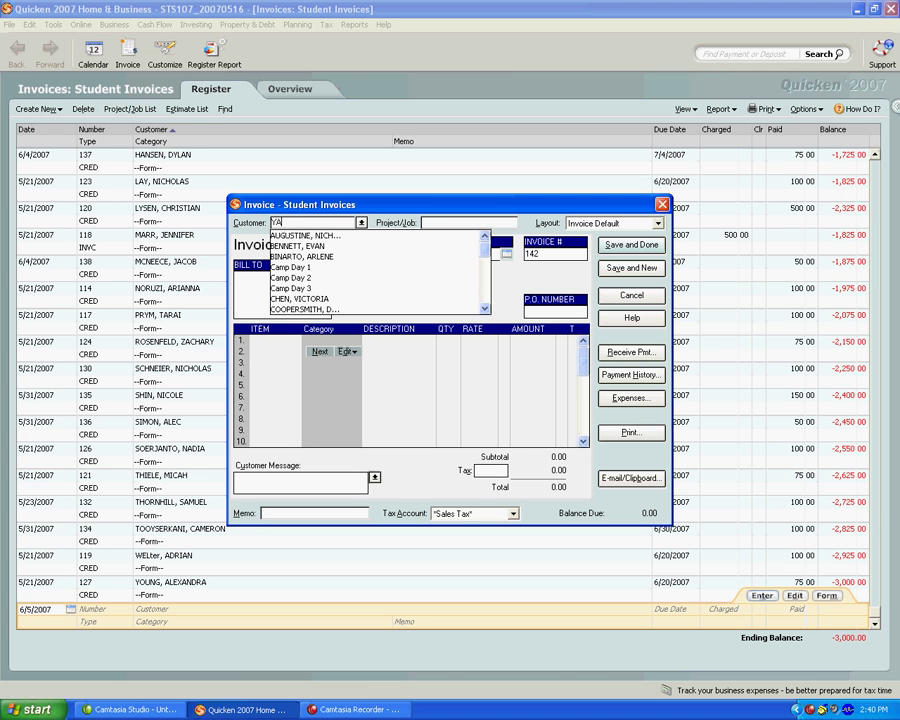
key(Tab)
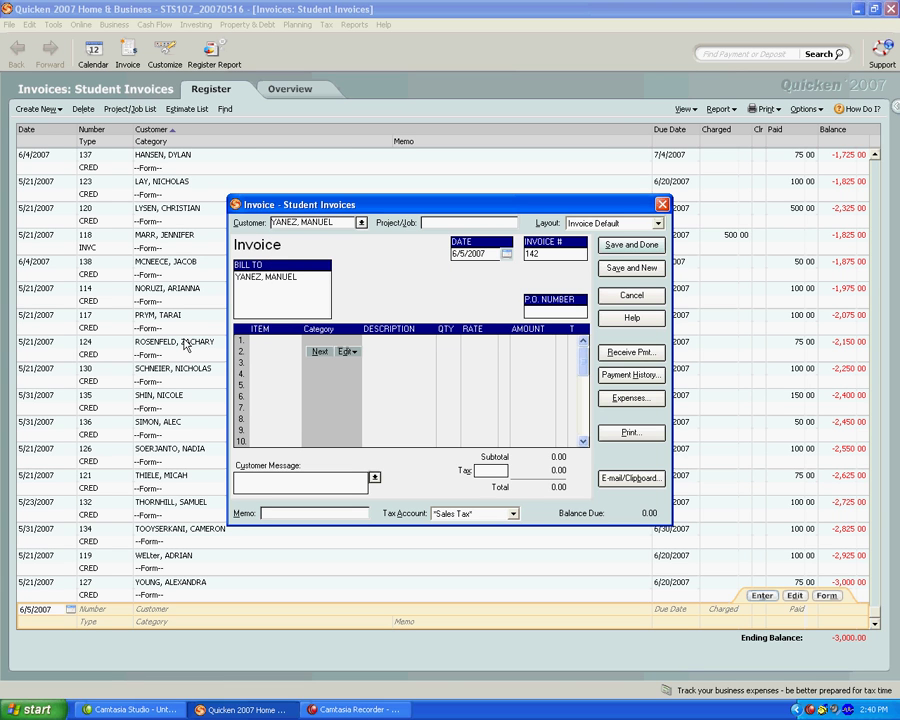
text(STS107)
key(Tab)
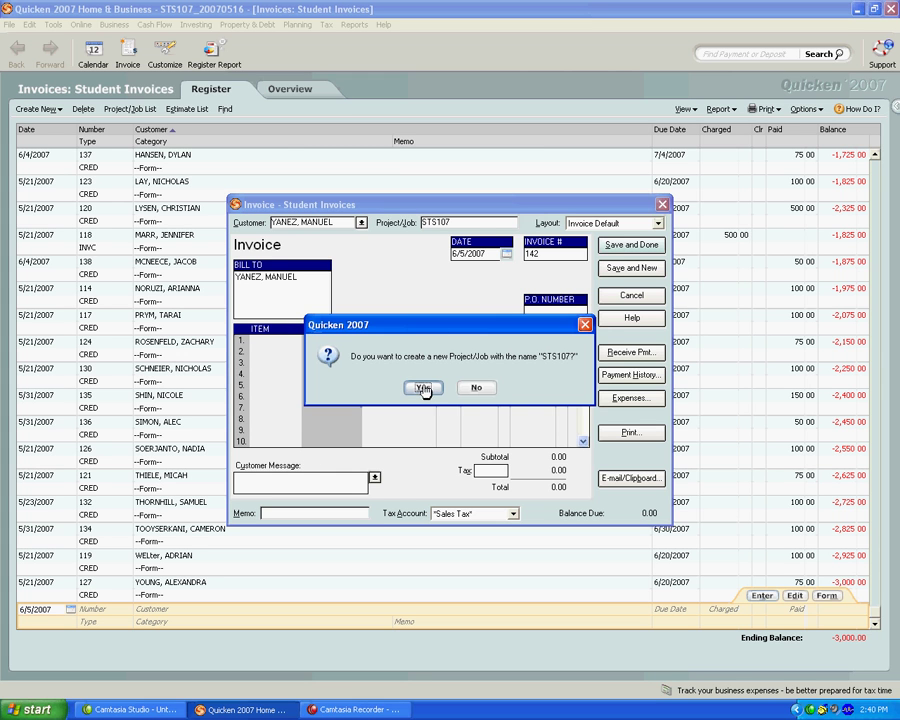
Confirm creation of project/job STS107, then enter the invoice's P.O. number
click(422, 388)
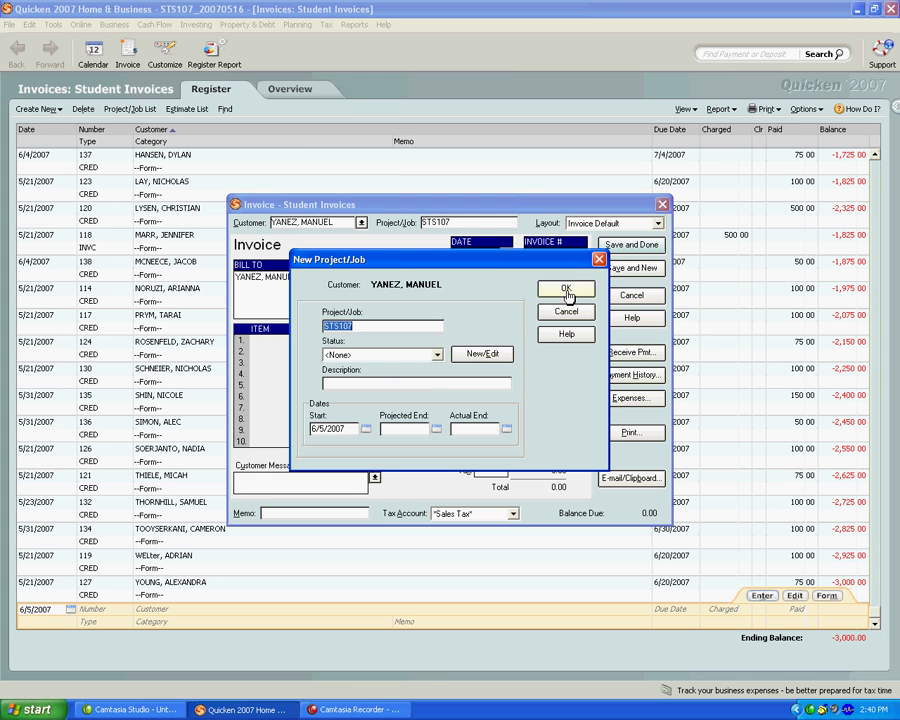
click(563, 288)
click(541, 311)
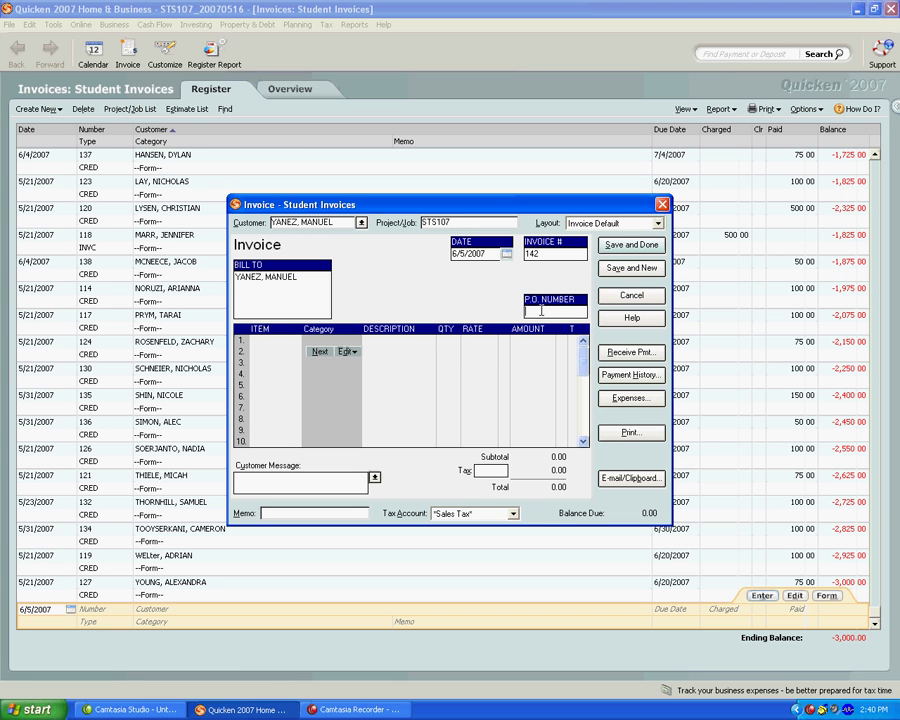
text(YAN015)
Enter DEPOSIT as line 1 item with a rate of -150.00
click(266, 340)
text(DEPOSIT)
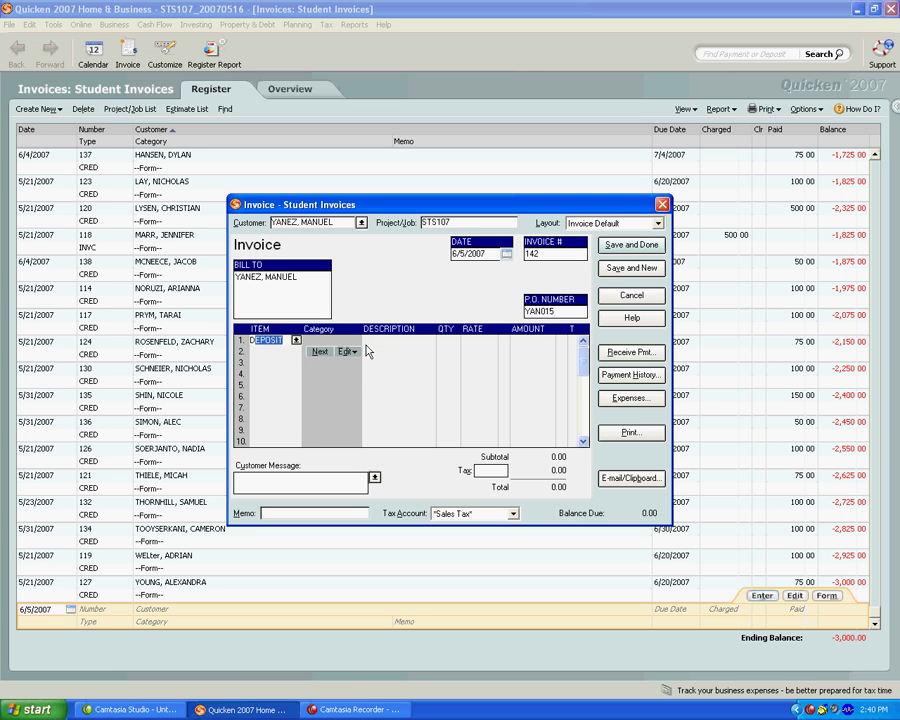
key(Tab)
key(Tab)
key(Tab)
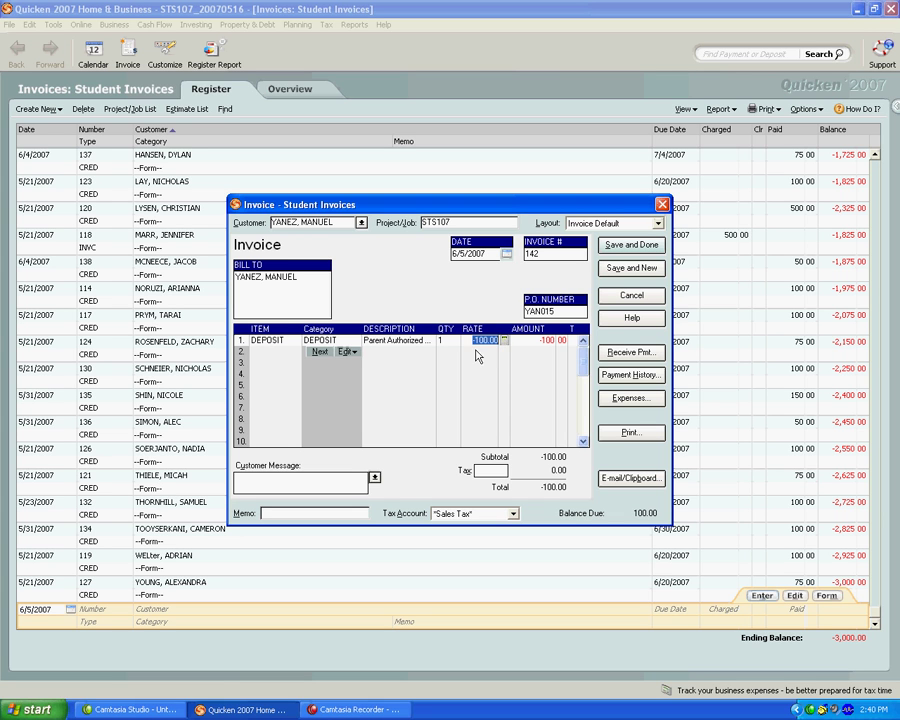
text(-150)
key(Tab)
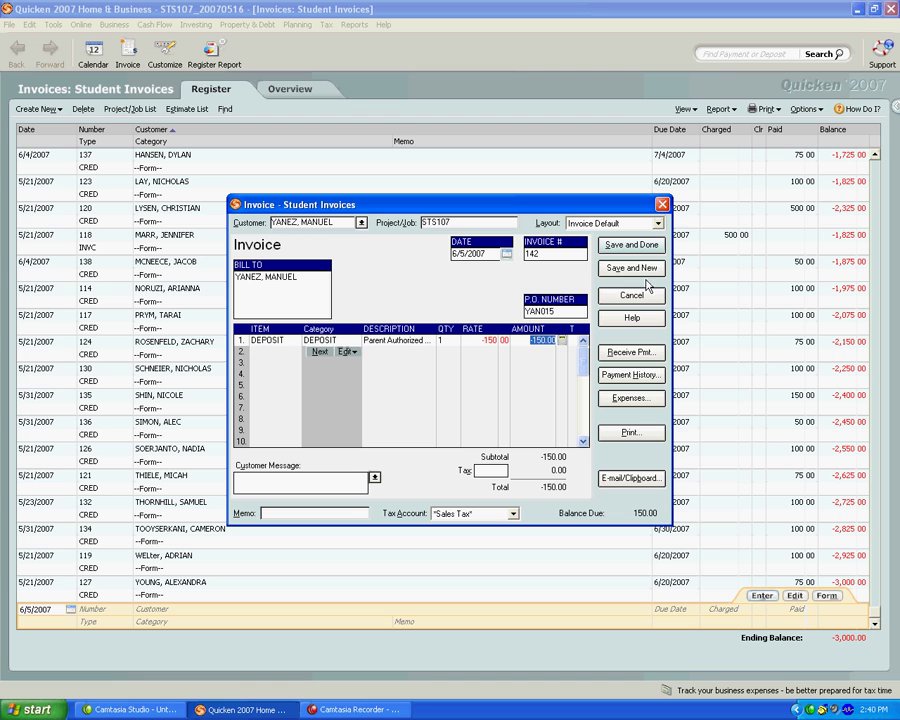